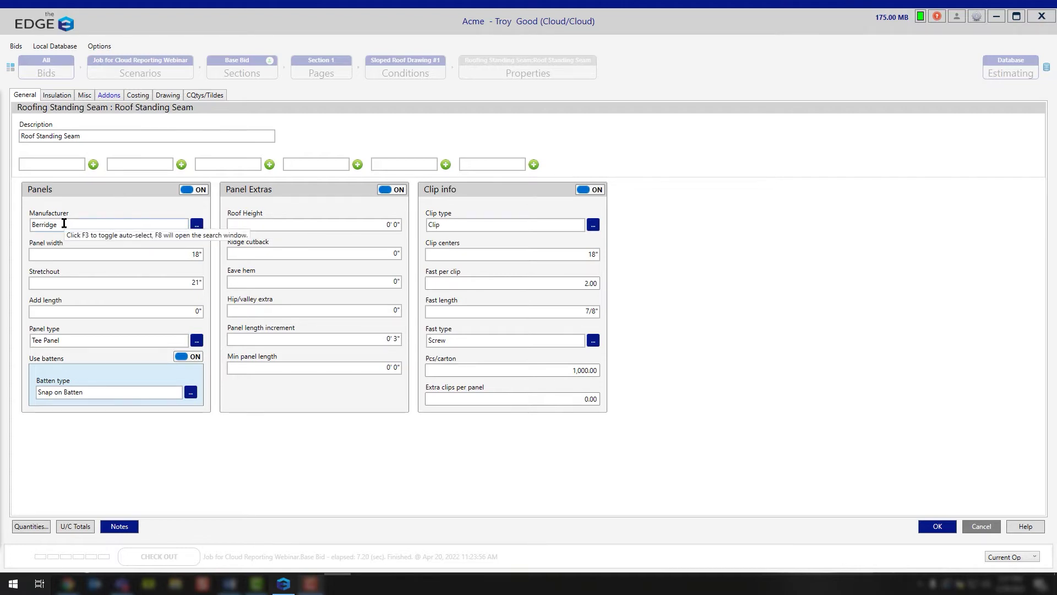
Examine the panel manufacturer lookup list and its form for adding a new entry, leaving the manufacturer as it is
click(196, 225)
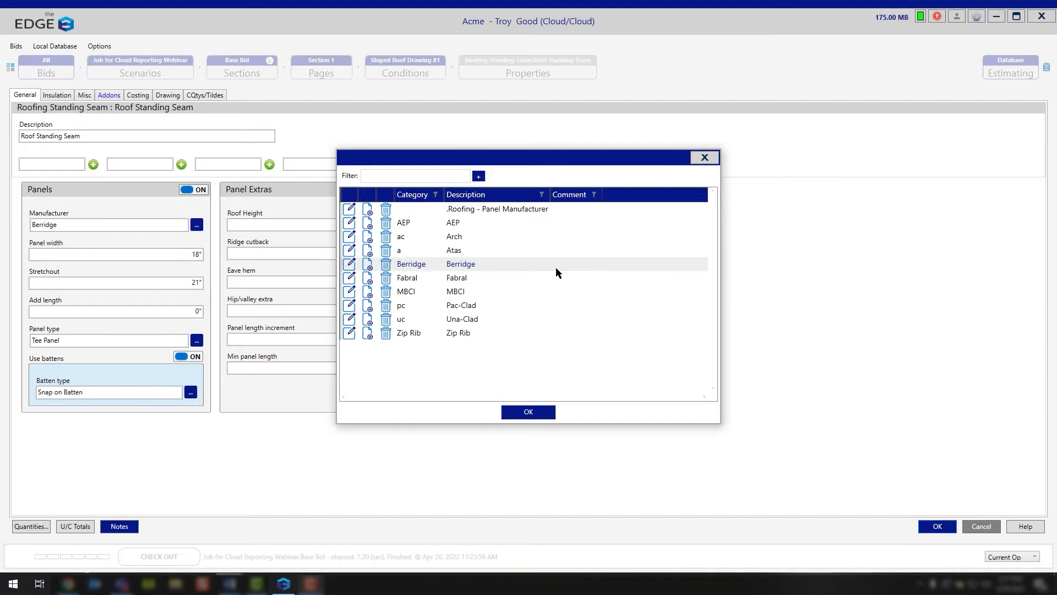
click(480, 176)
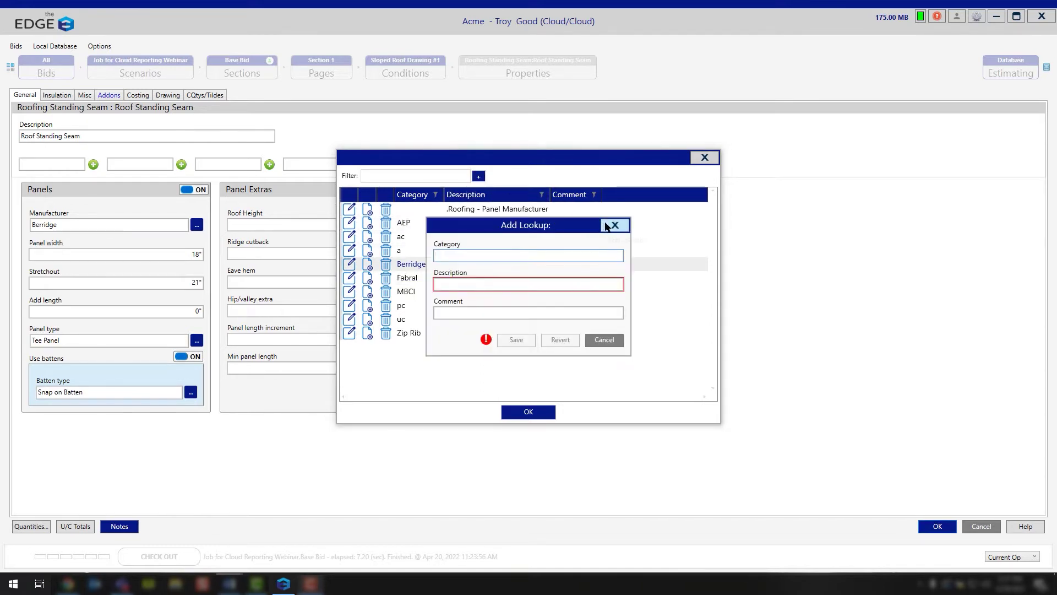
click(605, 223)
click(714, 157)
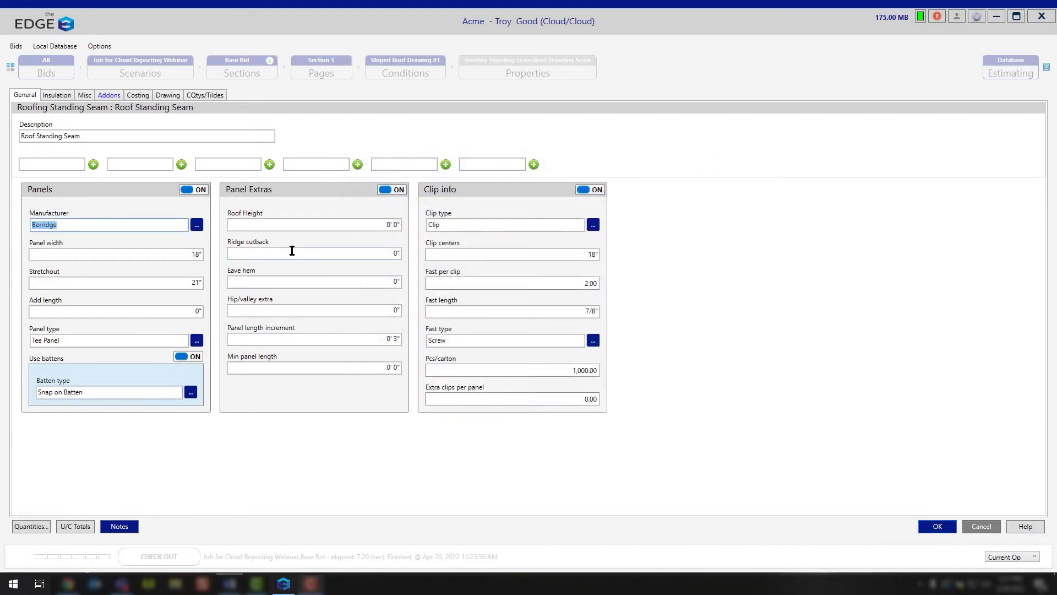
Review the standing seam panel's width, stretchout and added length fields and the available panel types
click(166, 255)
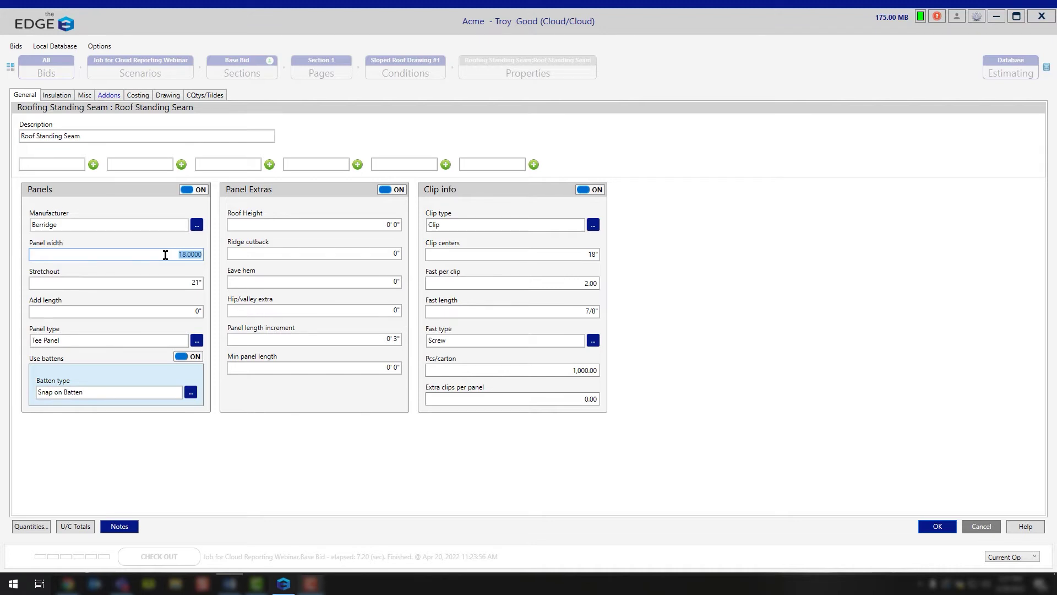
click(161, 283)
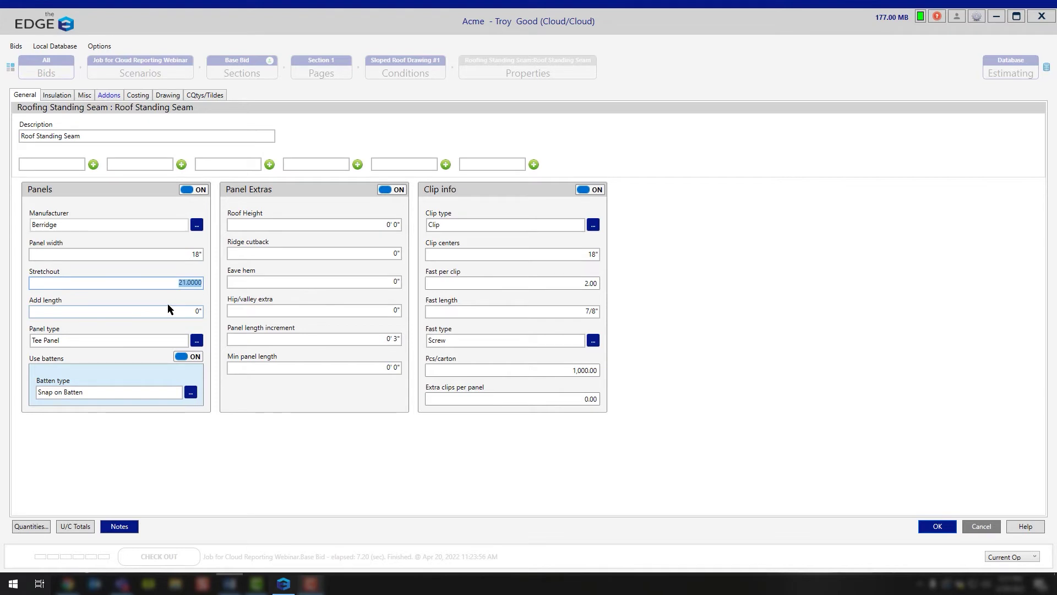
click(146, 310)
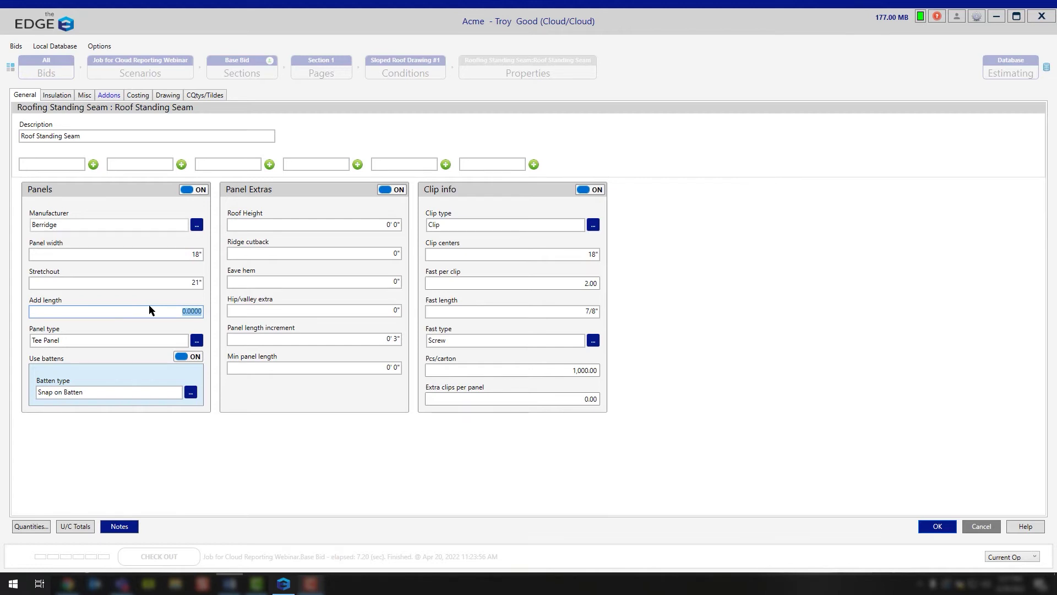
key(Tab)
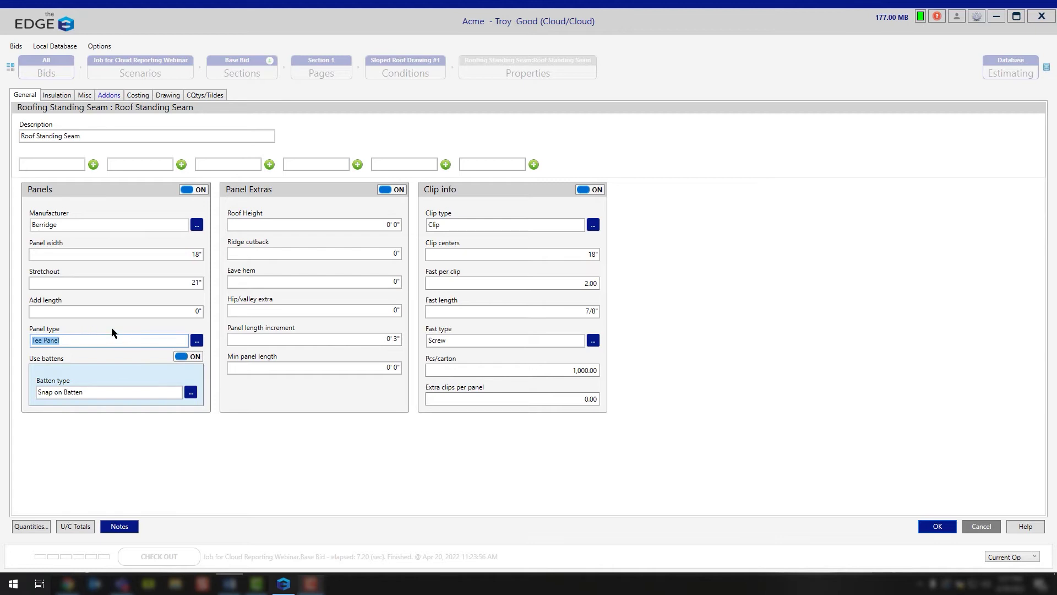
click(194, 343)
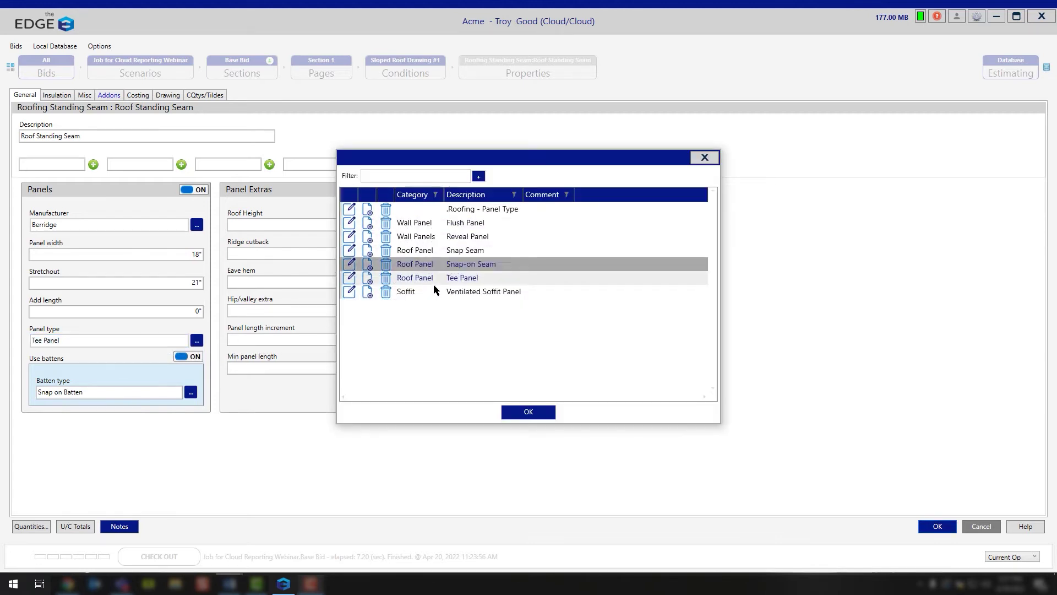
click(704, 158)
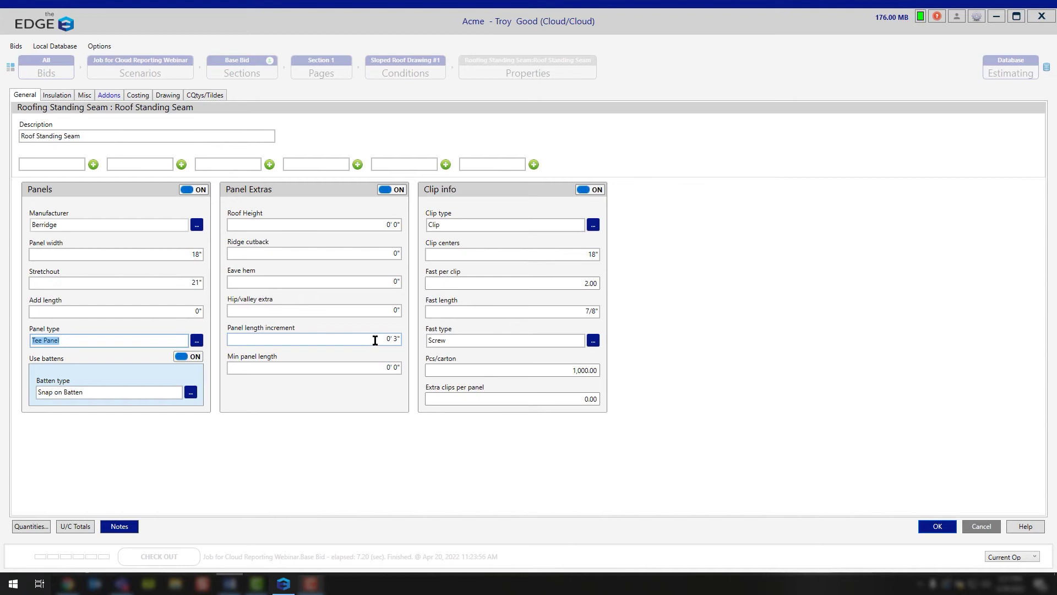
Set the minimum panel length in the panel extras to 3' 0"
click(345, 372)
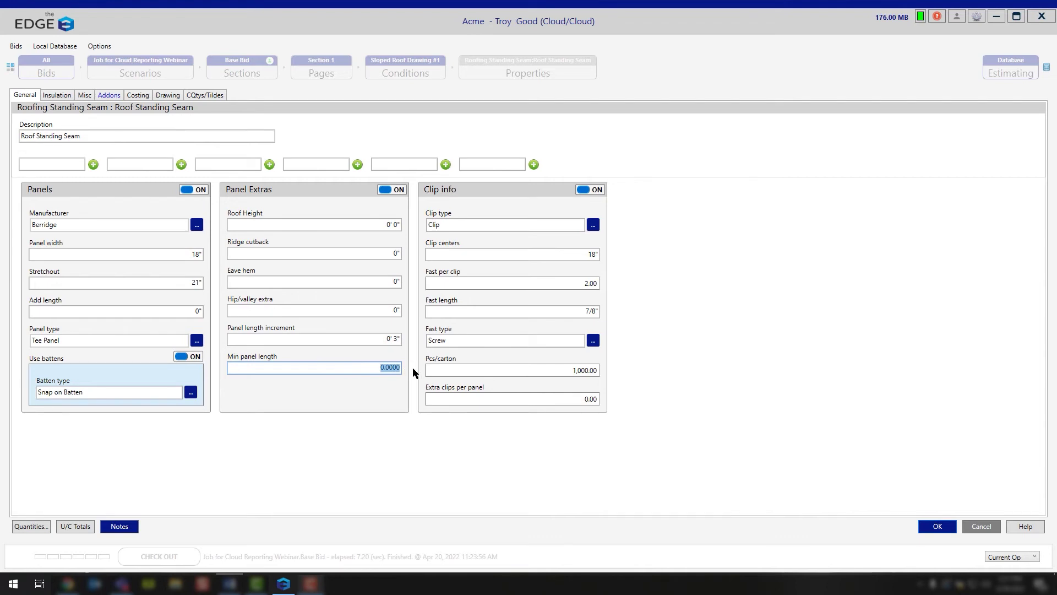
text(3)
key(Tab)
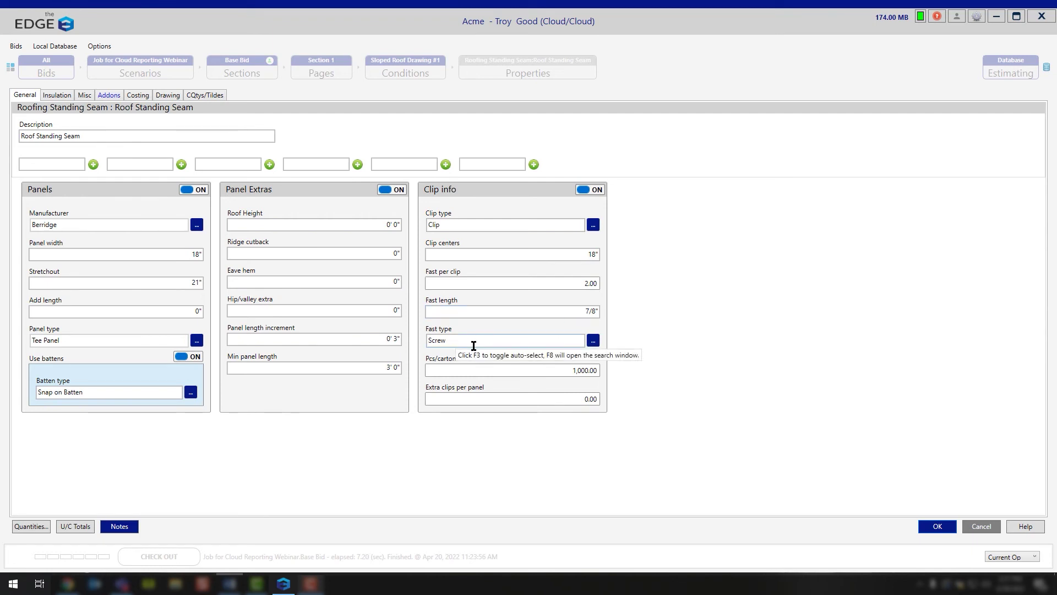
click(523, 370)
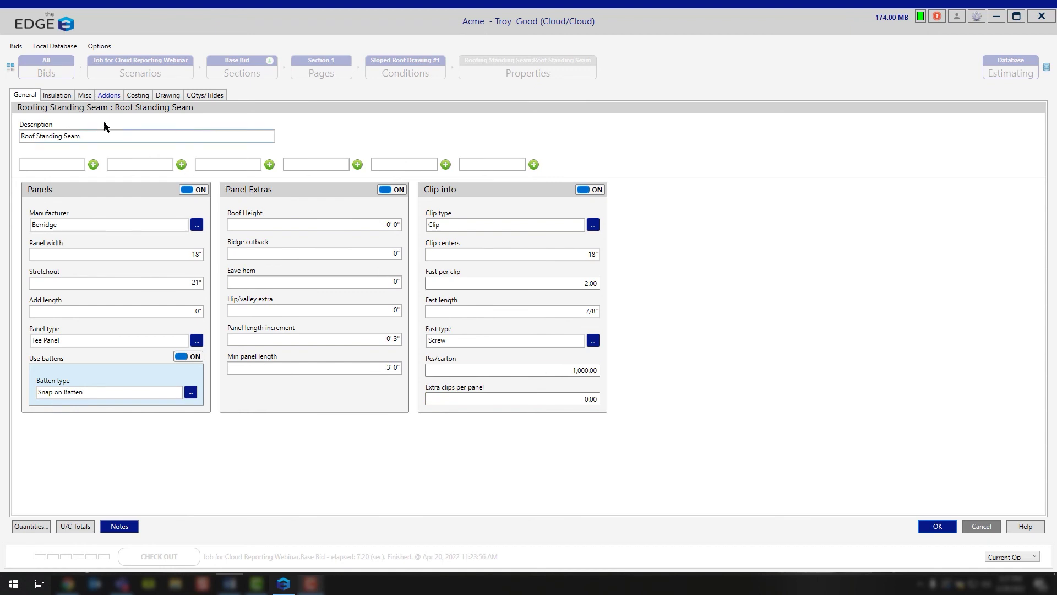
Turn on Type A insulation for the standing seam roof with 1 layer and a thickness of 1/2"
click(57, 96)
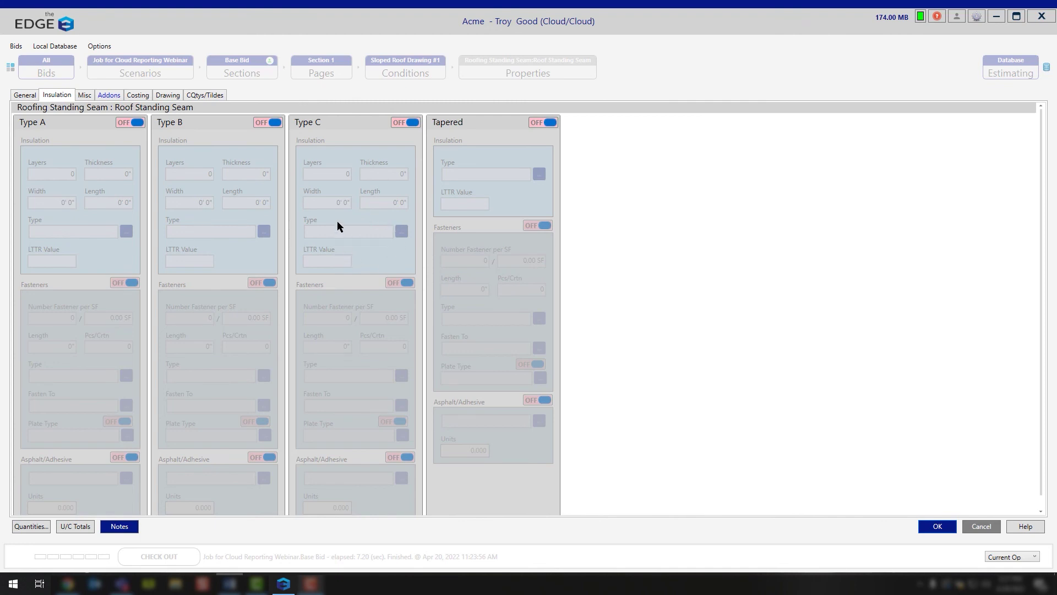
click(132, 124)
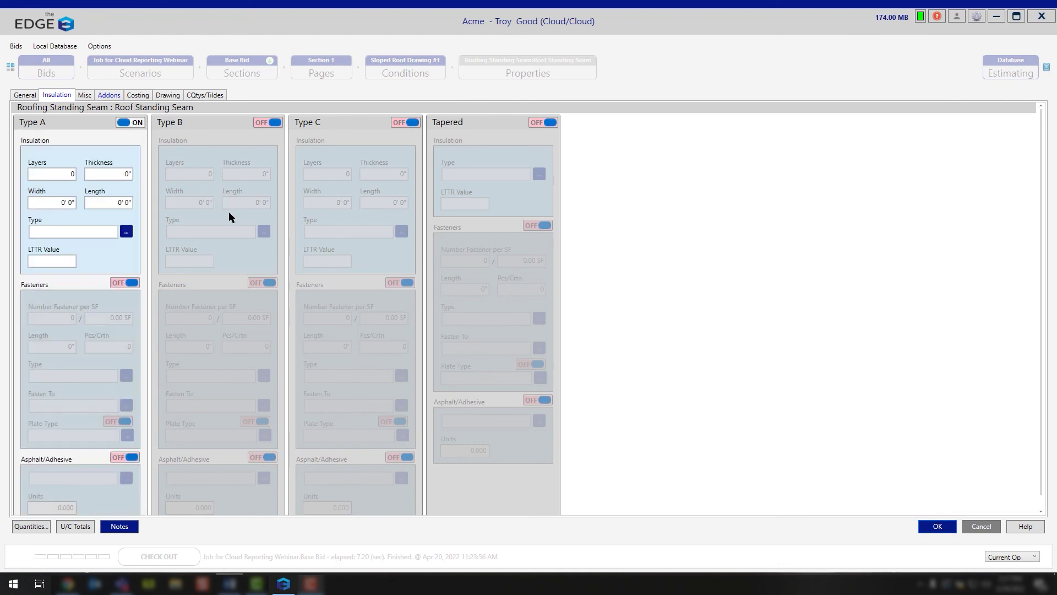
click(64, 174)
text(1)
click(116, 174)
key(BackSpace)
text(.5)
Set the Type A insulation board size to 4' 0" wide and 8' 0" long
click(35, 202)
text(1)
click(118, 203)
click(55, 203)
text(4)
click(126, 202)
text(8)
Choose Densdeck as the Type A insulation type and turn on its fasteners
click(125, 232)
click(489, 170)
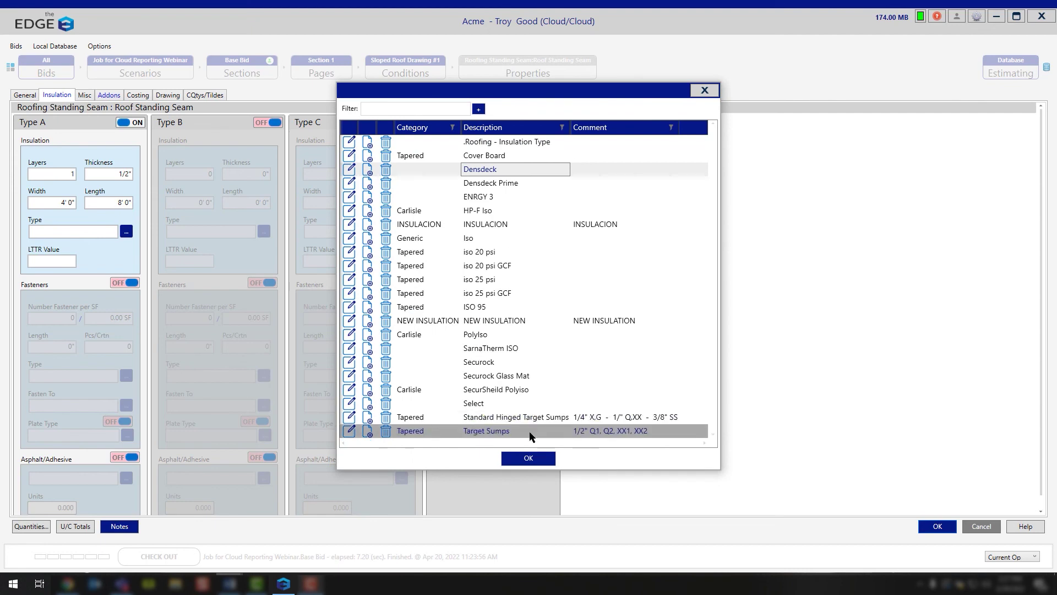
click(529, 458)
click(131, 283)
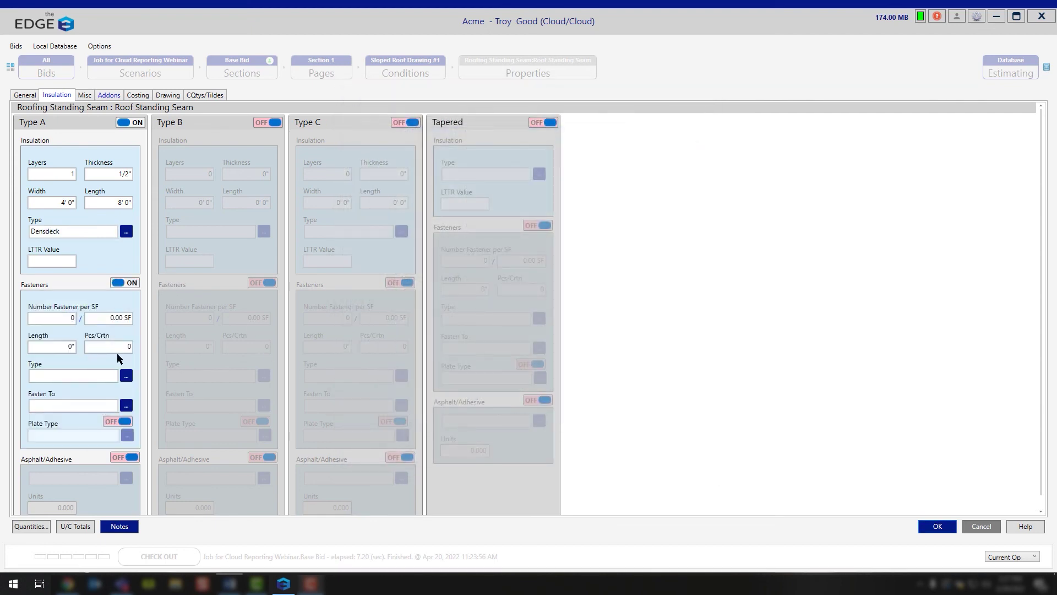
click(31, 96)
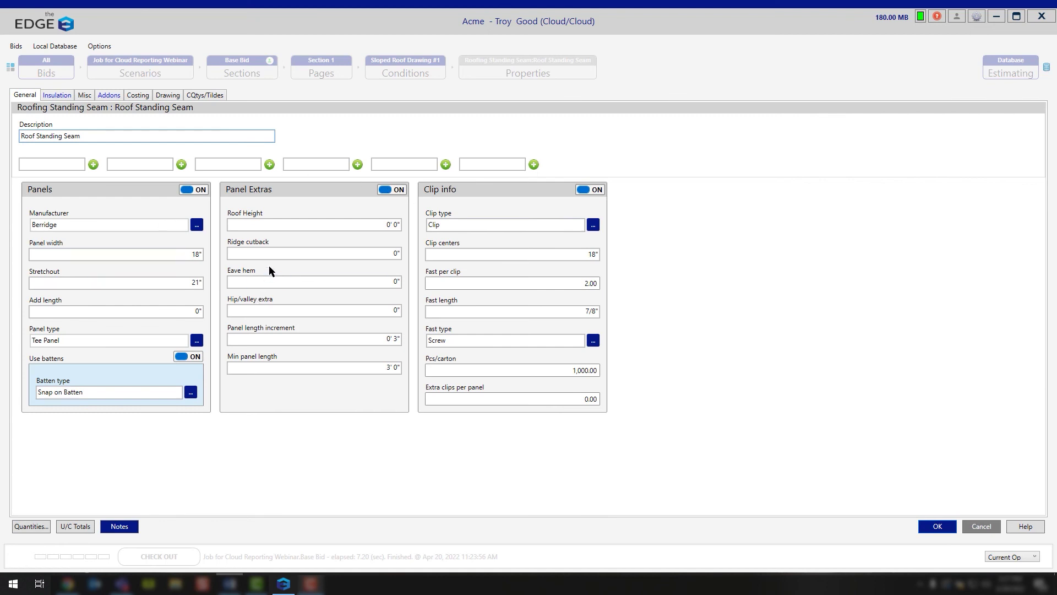